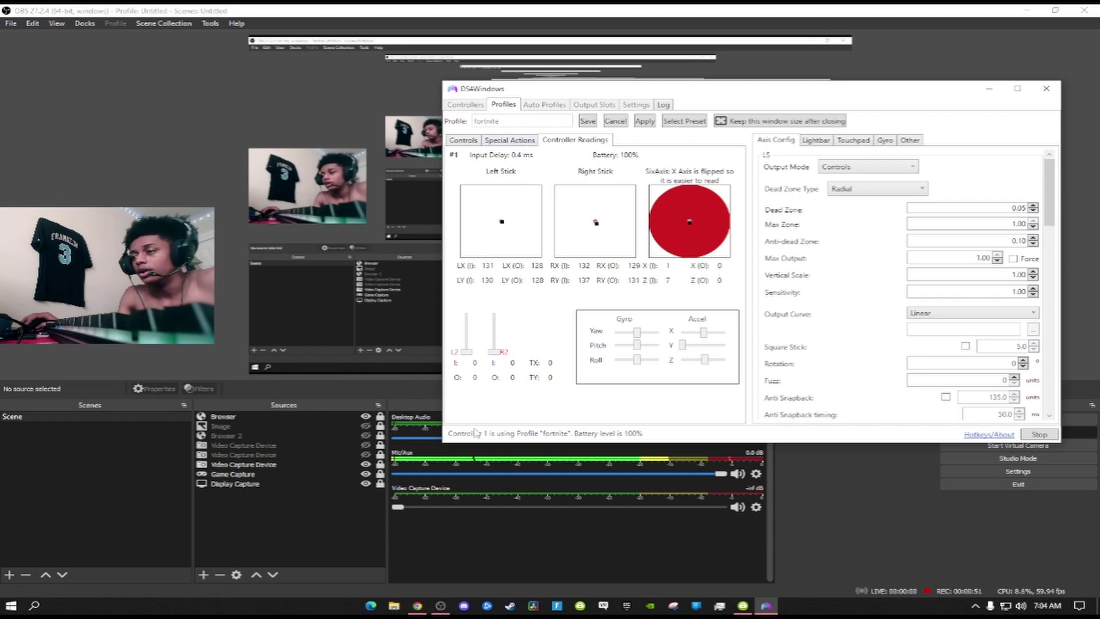
Download hidusbf.zip from the hidusbf GitHub repository as hidusbf (1).zip and open the archive
left_click(417, 603)
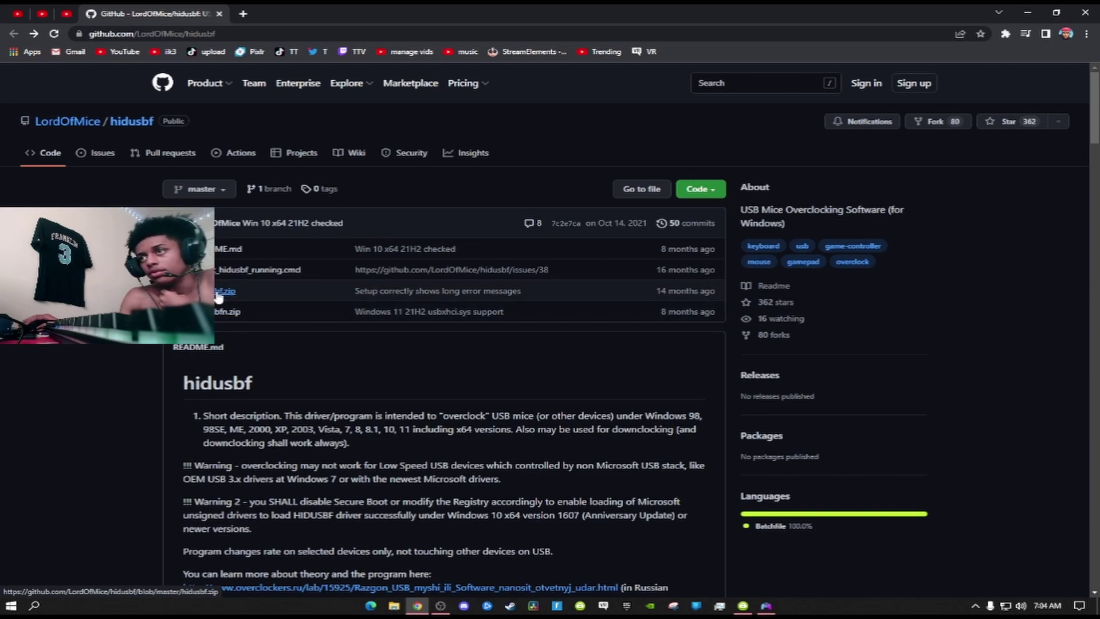
left_click(217, 295)
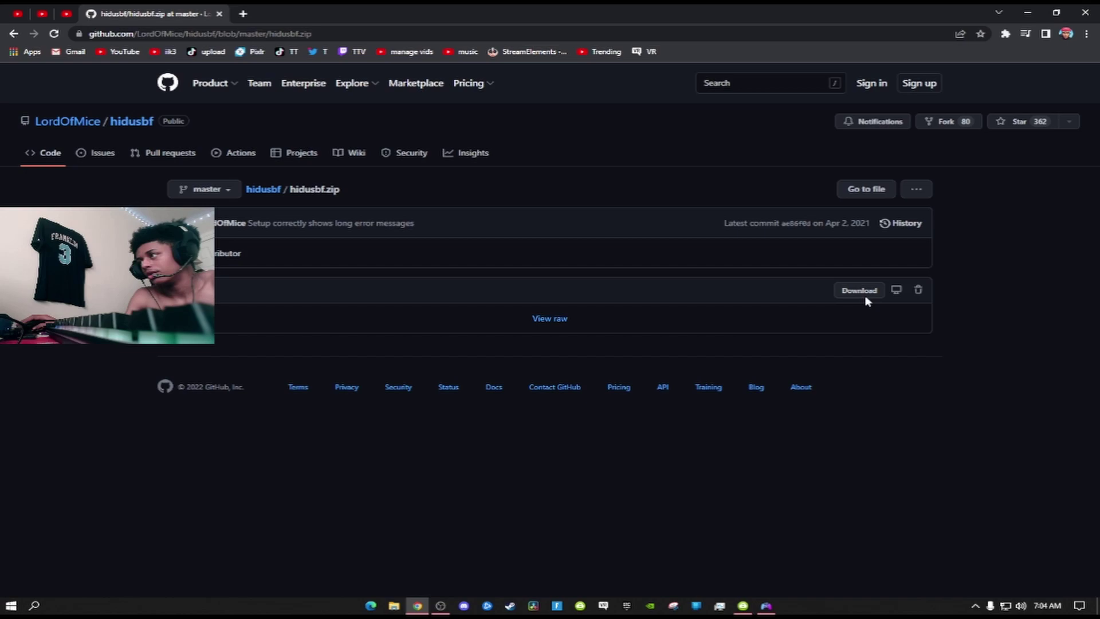
left_click(862, 295)
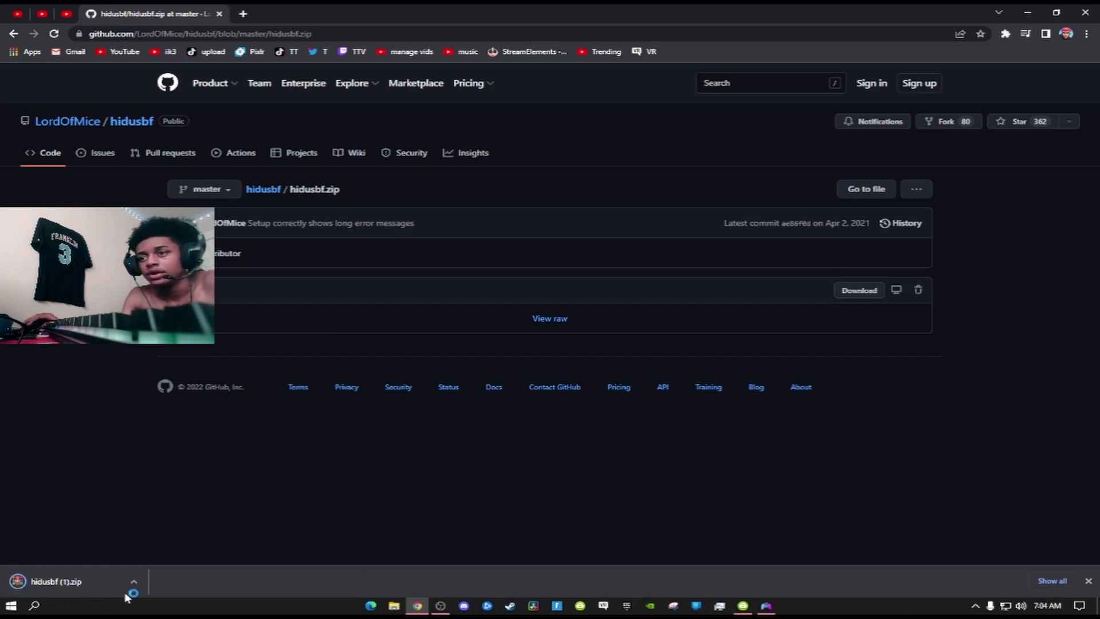
left_click(133, 581)
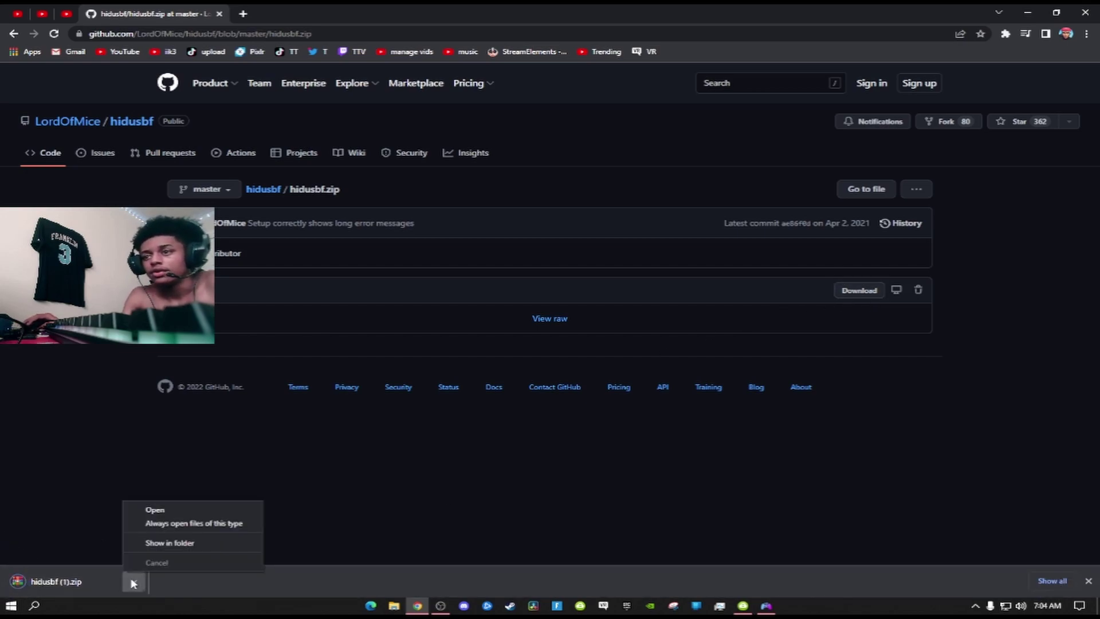
left_click(169, 511)
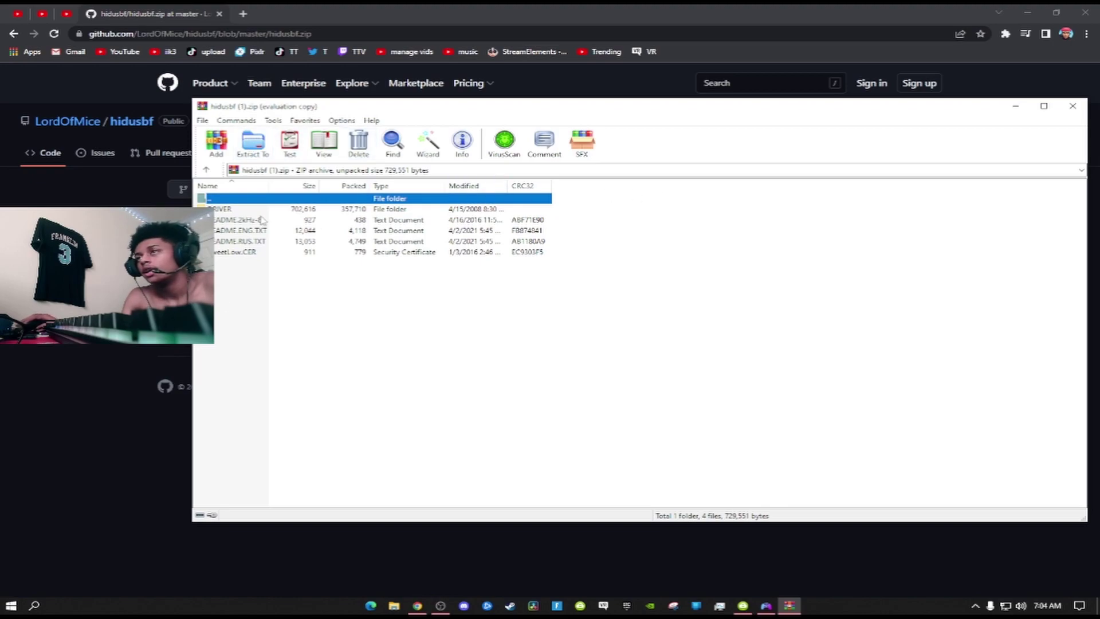
key("super+e")
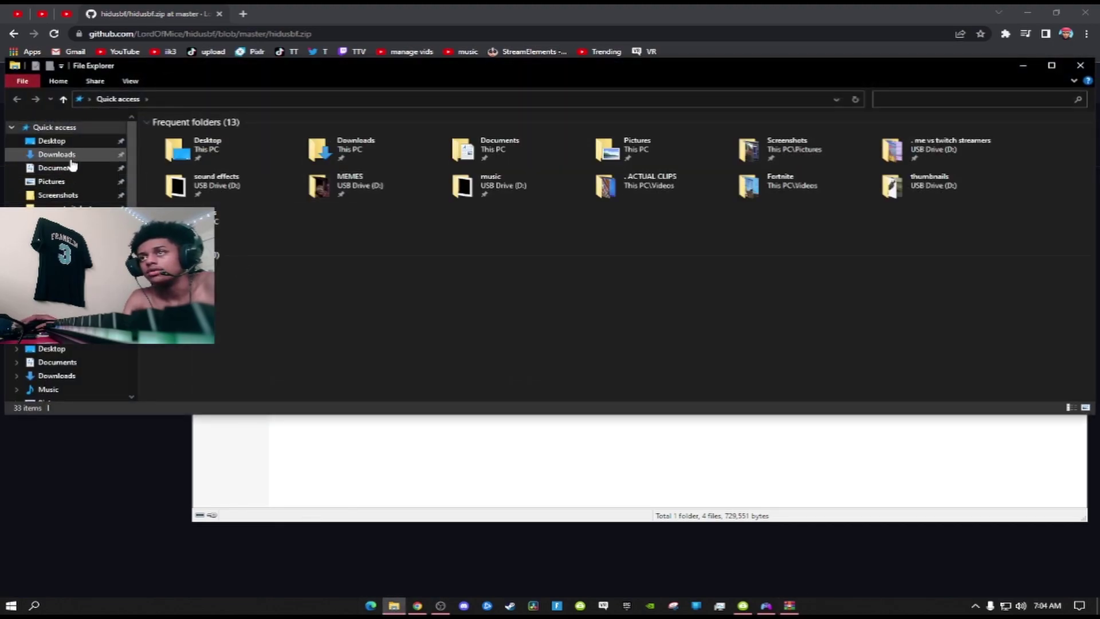
In Downloads, select the hidusbf (1) ZIP archive and show its Extract options
left_click(57, 155)
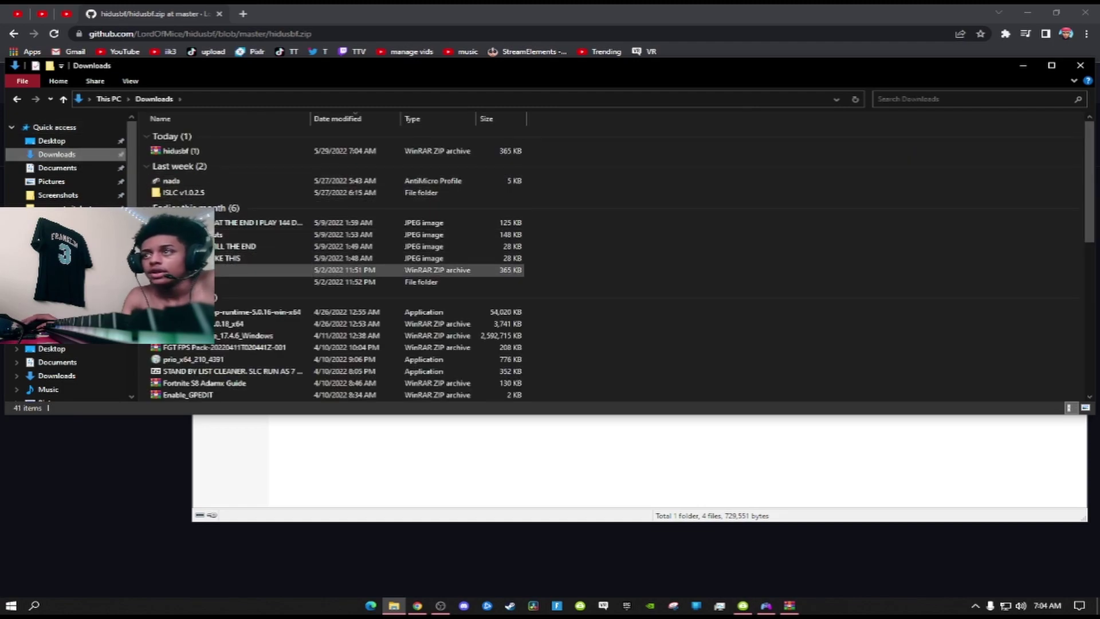
left_click(200, 270)
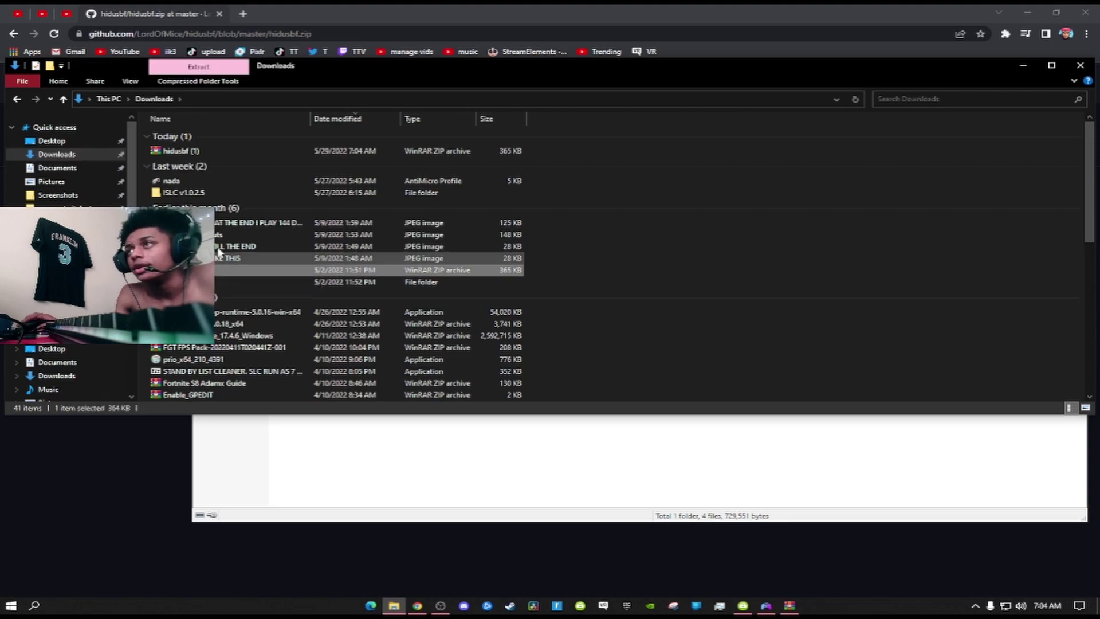
left_click(198, 67)
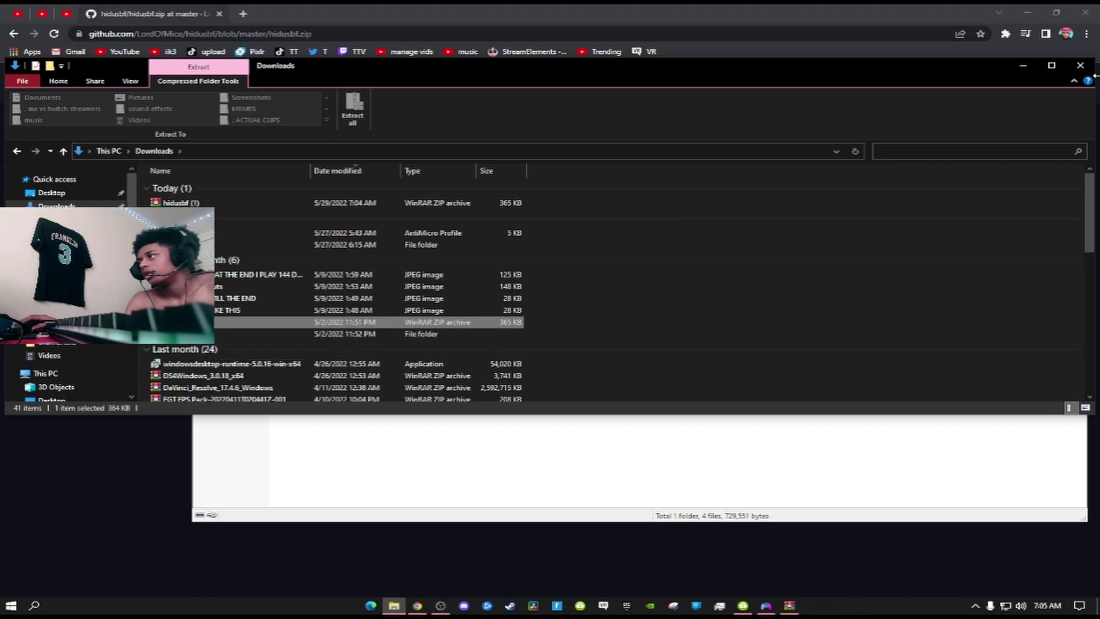
Close Explorer and the WinRAR license notice, then launch Setup.exe from the archive's DRIVER folder
left_click(1080, 65)
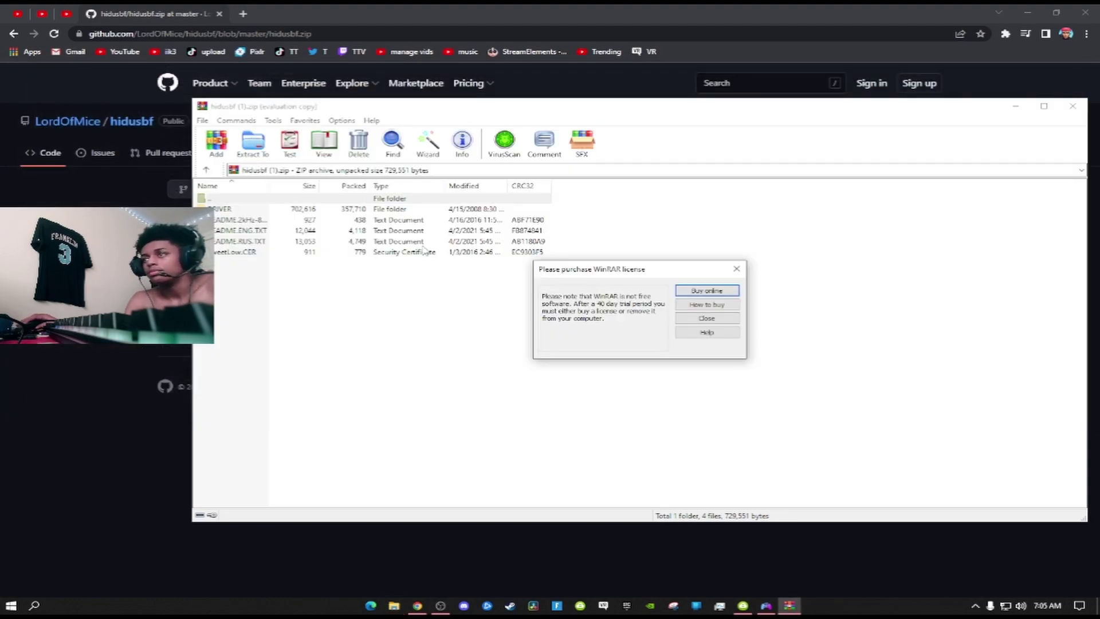
left_click(735, 269)
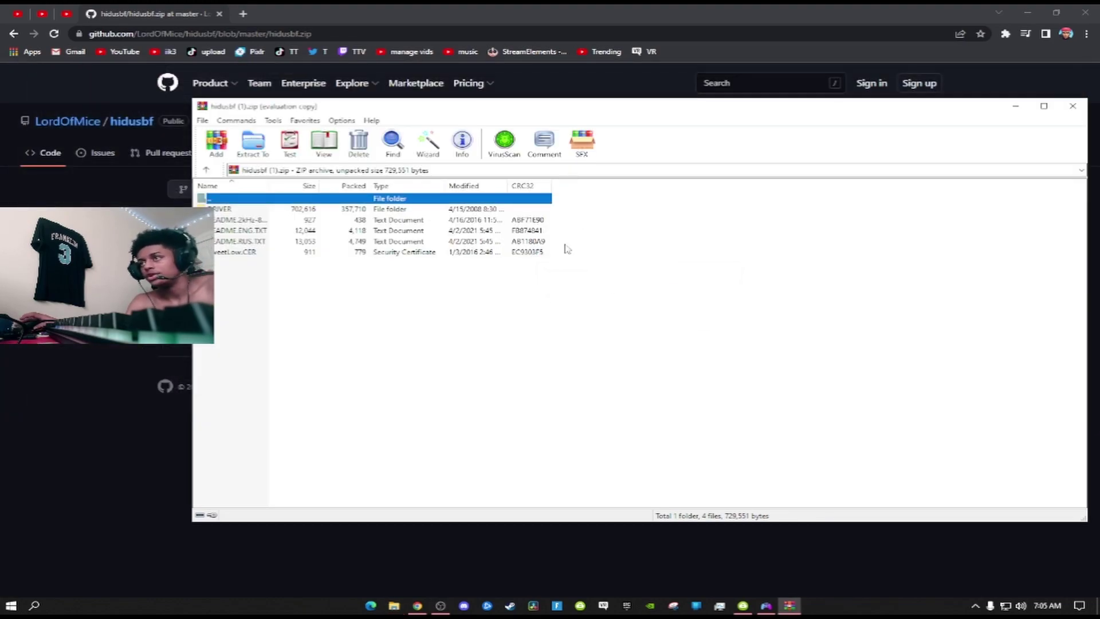
double_click(229, 210)
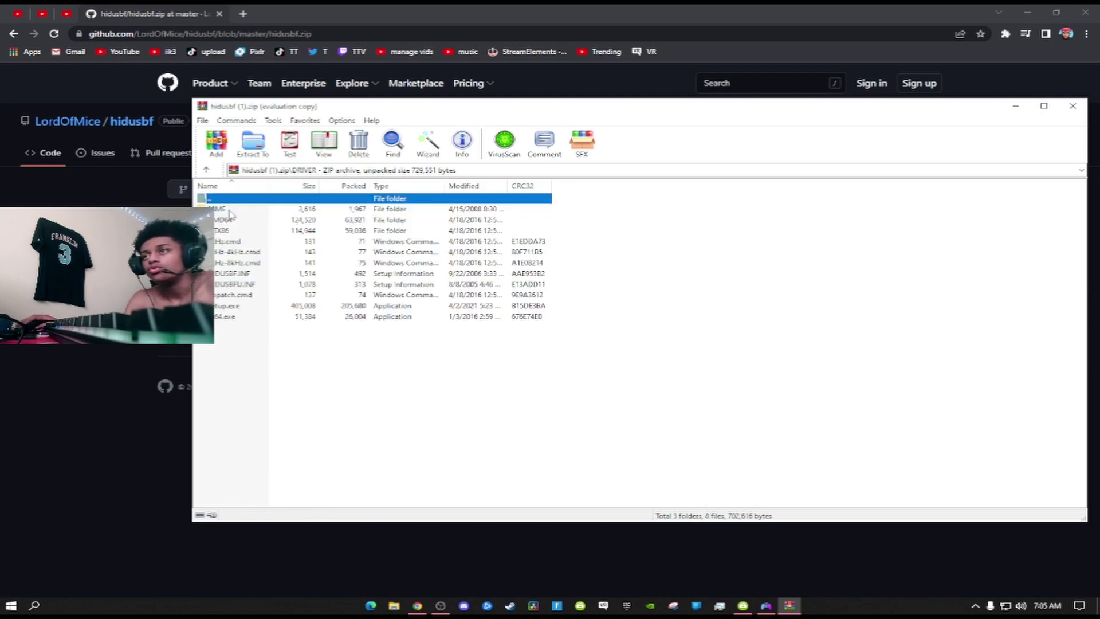
left_click(235, 306)
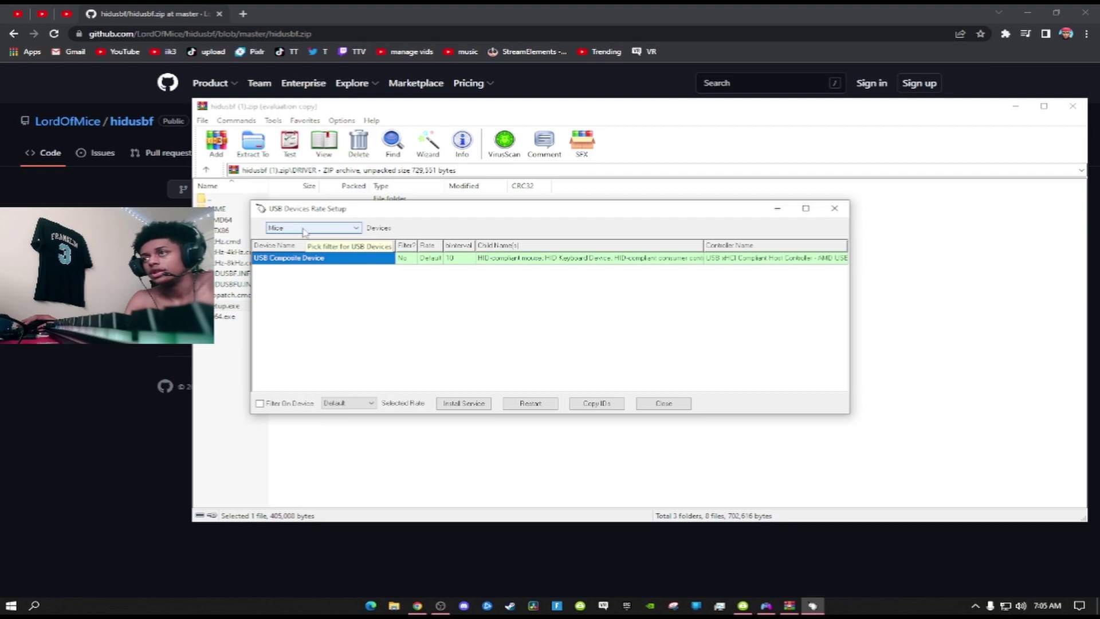
Switch the device list to HIDs and select the wireless controller's USB Composite Device entry
left_click(303, 228)
left_click(295, 291)
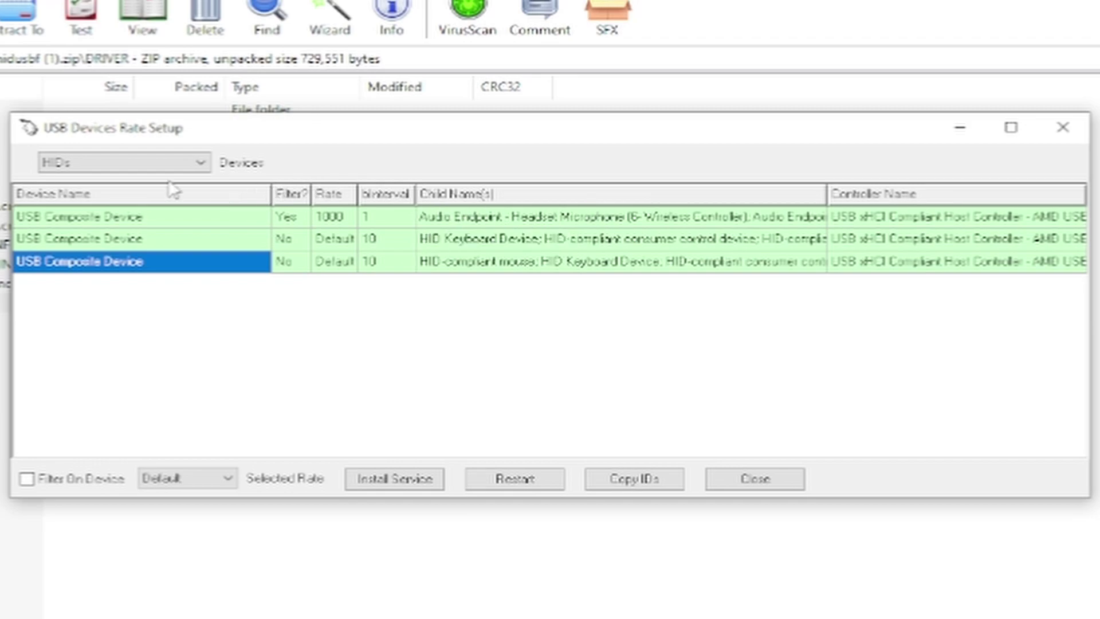
left_click(120, 164)
left_click(120, 164)
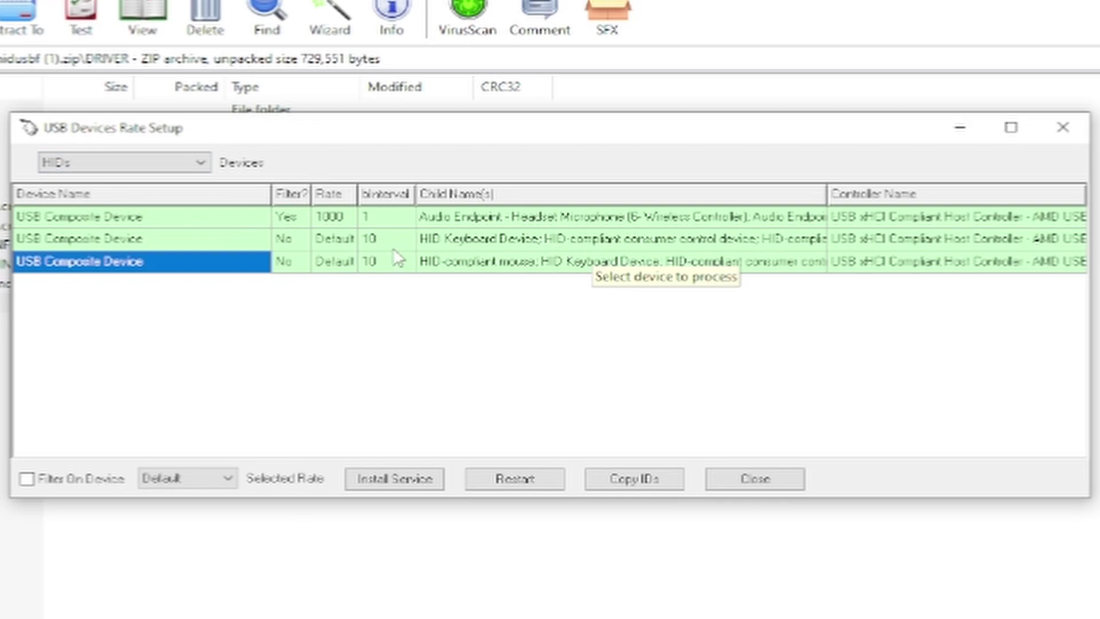
left_click(594, 223)
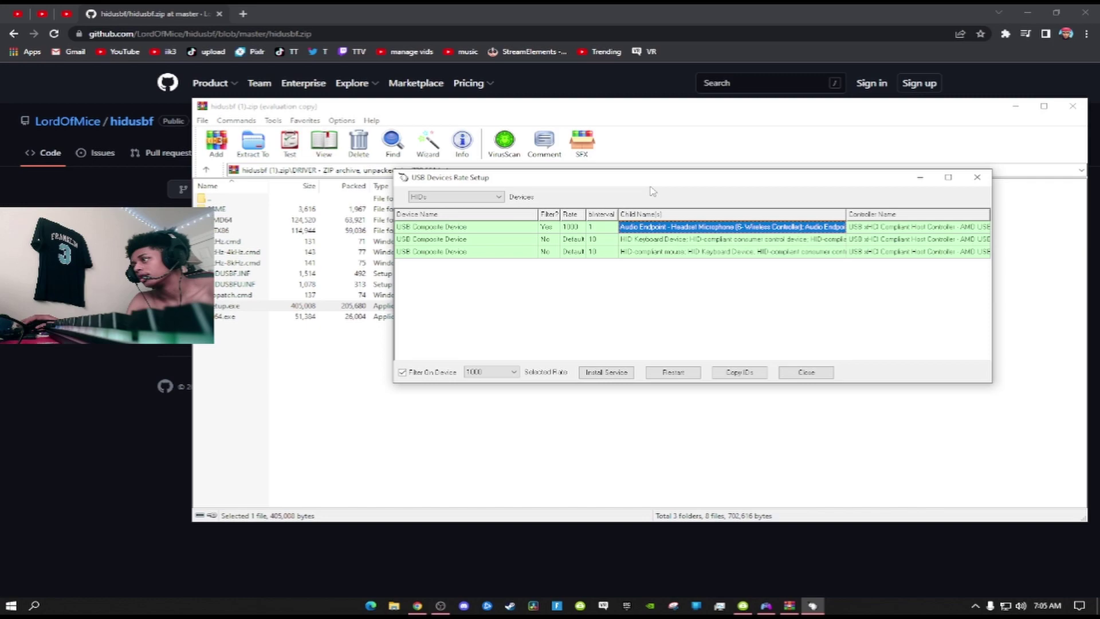
Keep the rate at 1000, re-toggle Filter On Device, and install the filter service
left_click_drag(651, 184, 670, 183)
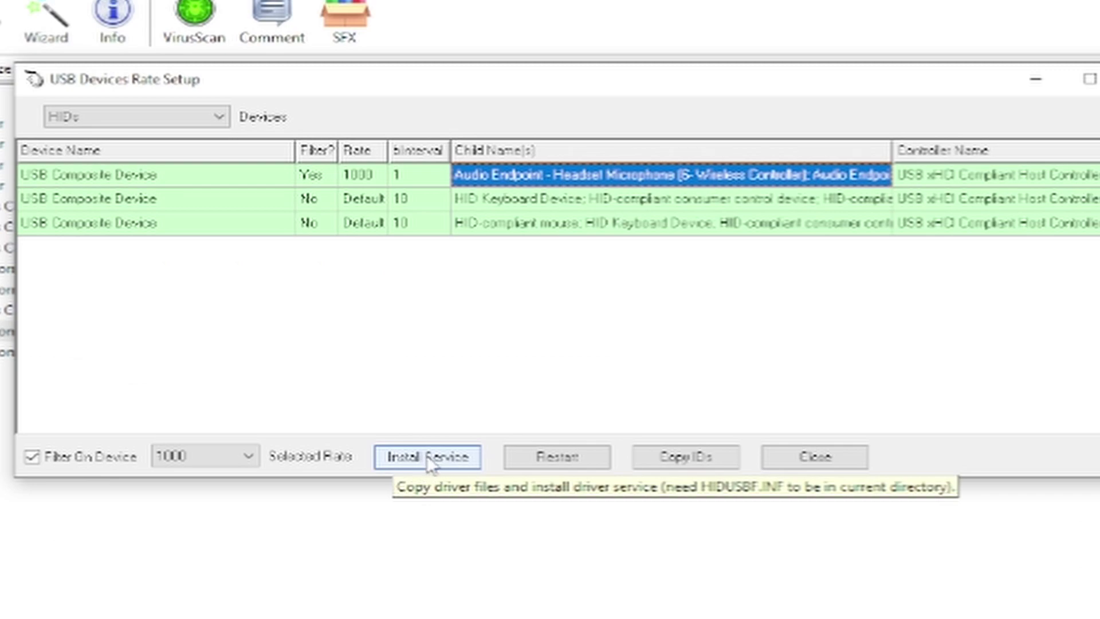
left_click(428, 455)
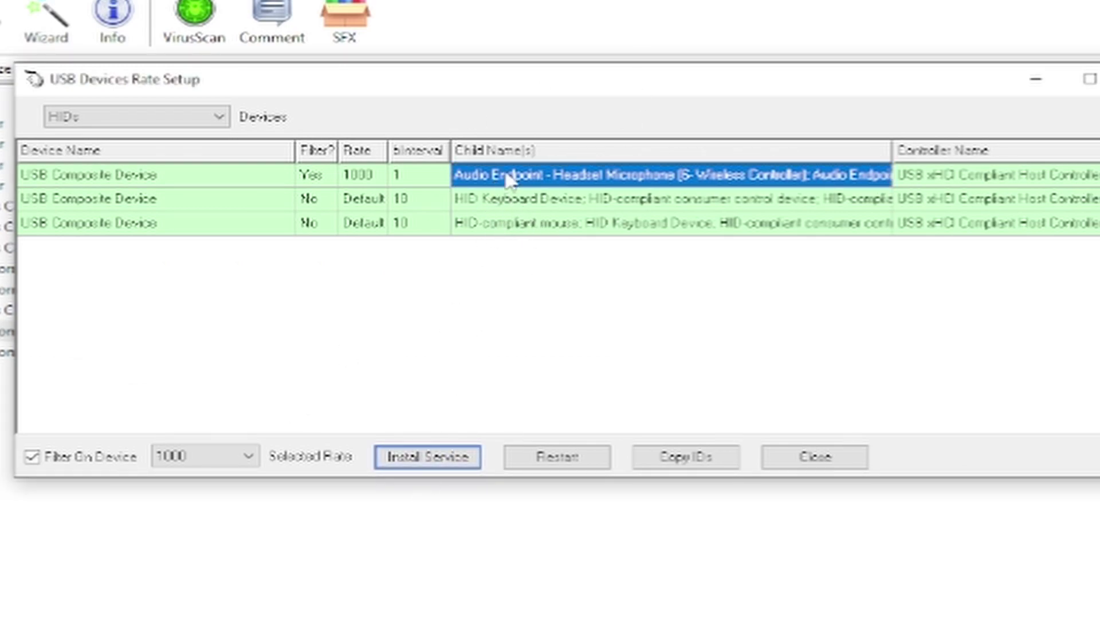
left_click(199, 453)
left_click(191, 489)
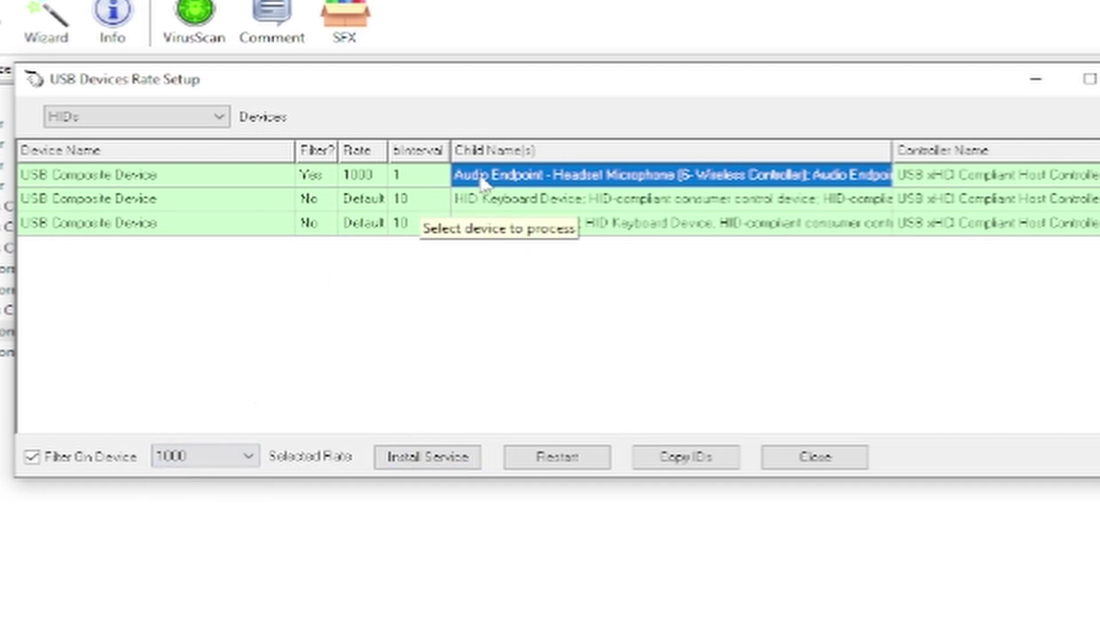
left_click(426, 458)
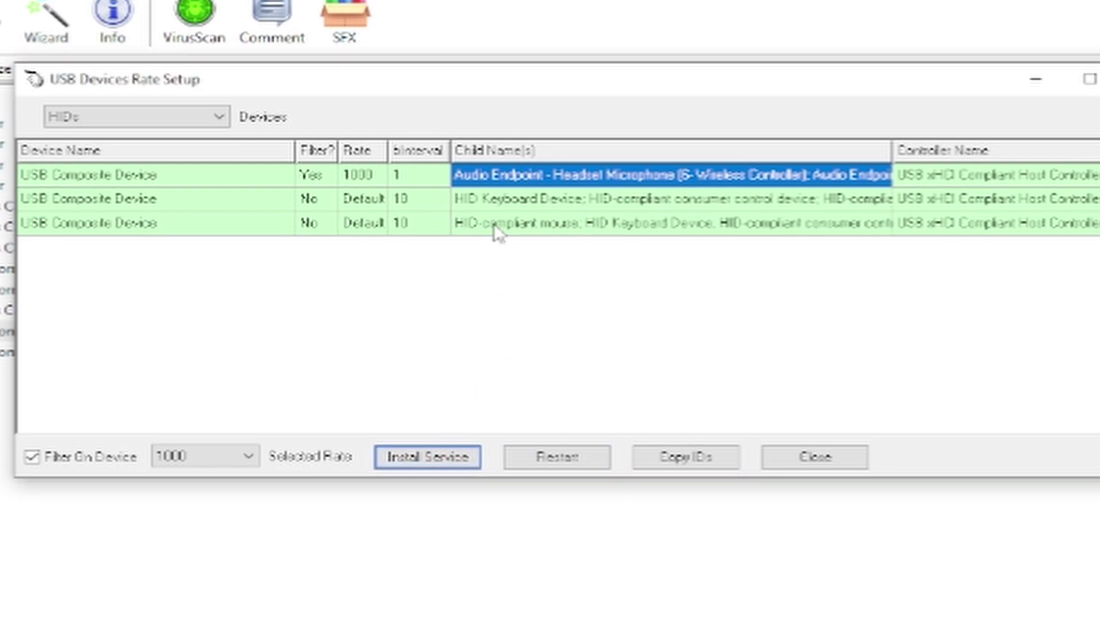
left_click(35, 458)
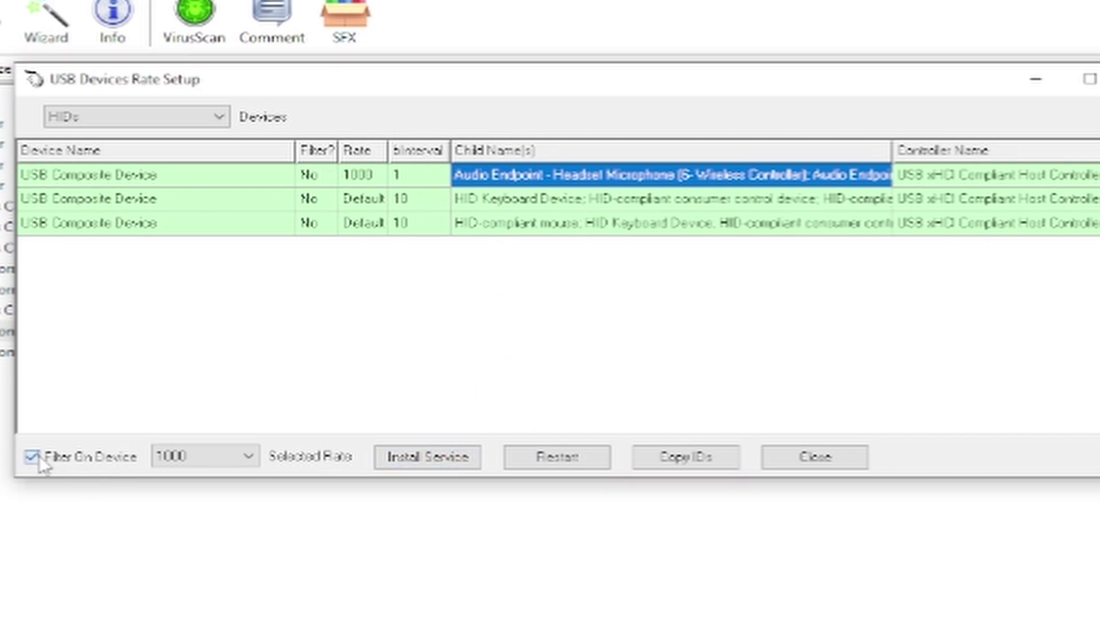
left_click(38, 457)
left_click(458, 456)
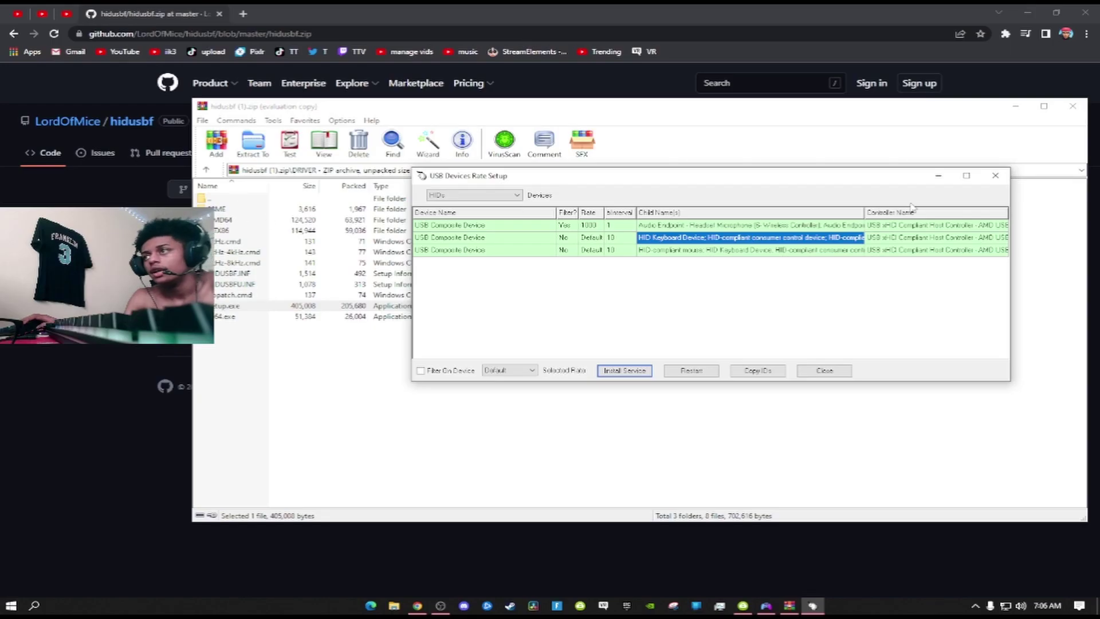
Show only 'with HIDUSBF' devices, leaving the controller's composite device at rate 1000
left_click(355, 140)
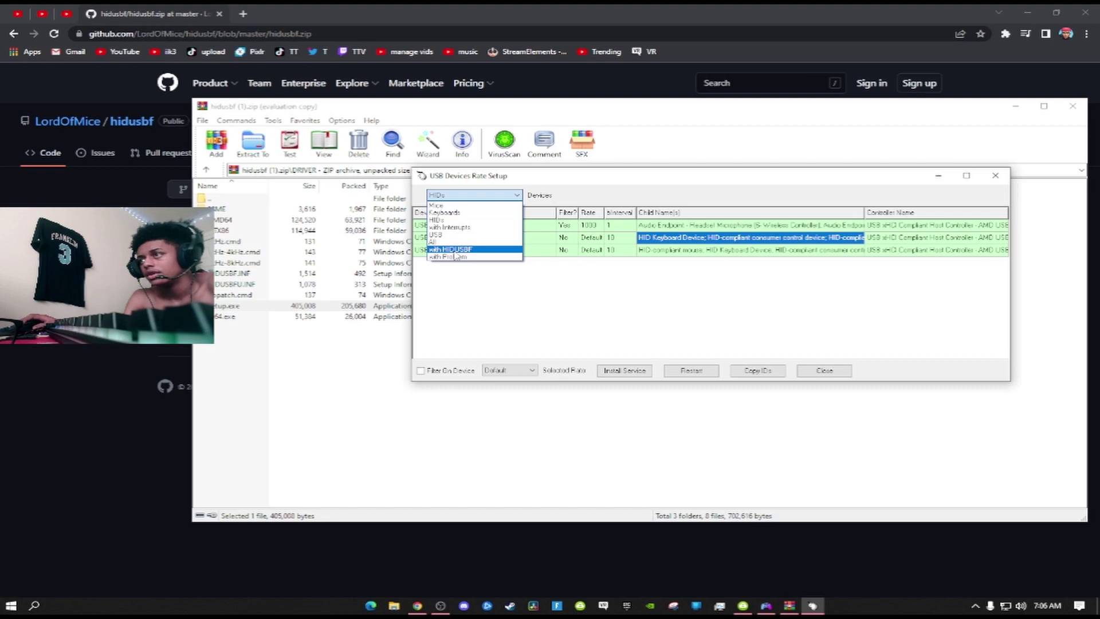
left_click(455, 251)
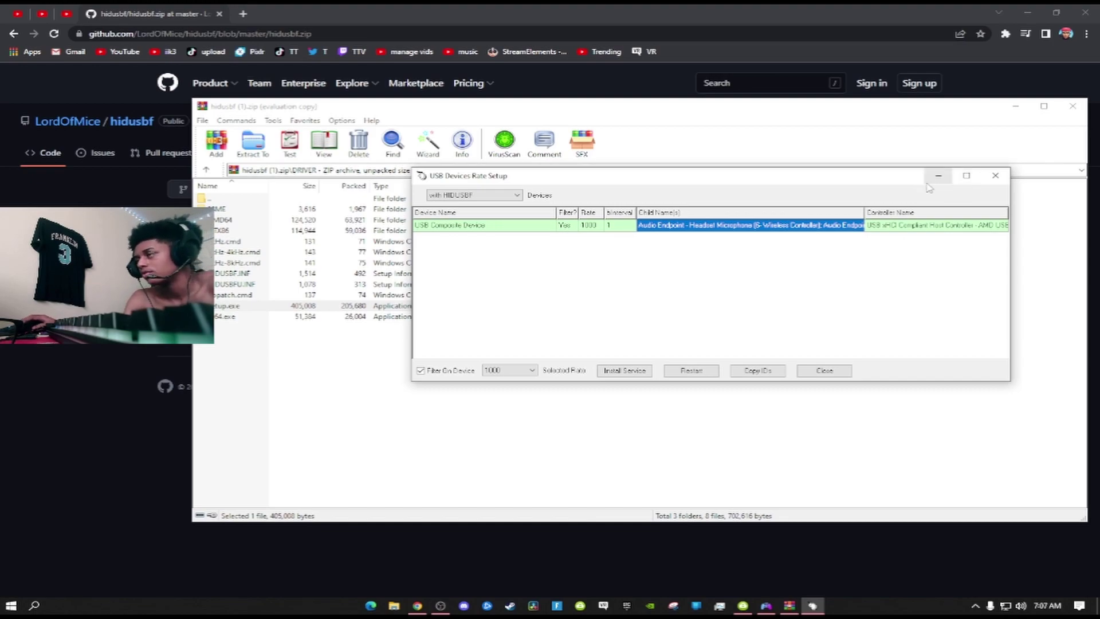
Close hidusbf and WinRAR, then check the fortnite profile's DS4Windows readings showing about 0.4 ms delay
left_click(994, 178)
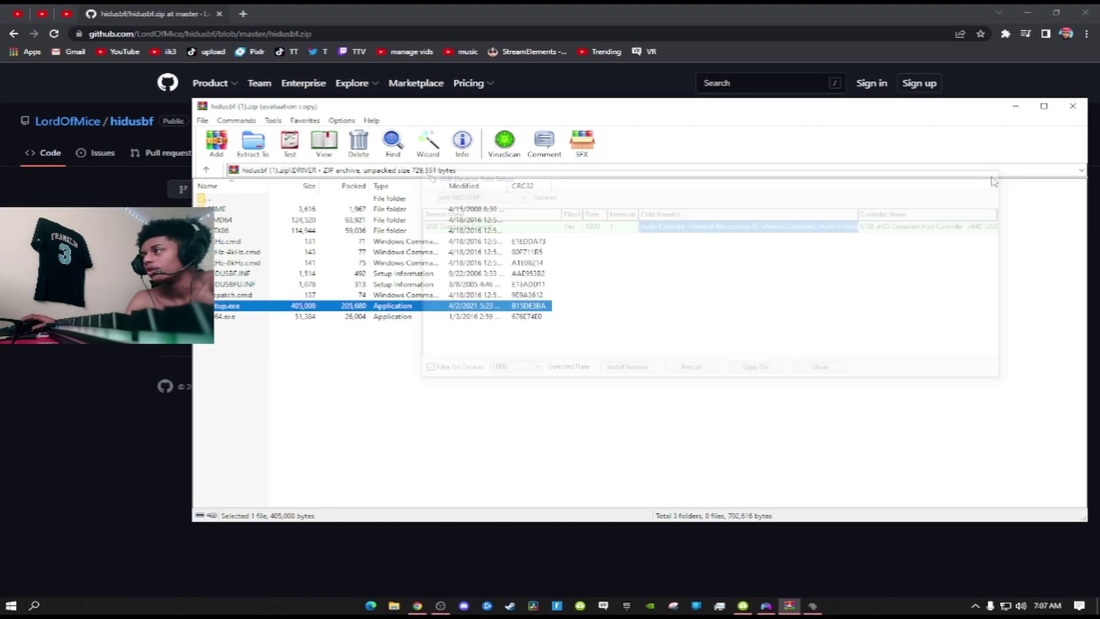
left_click(1073, 106)
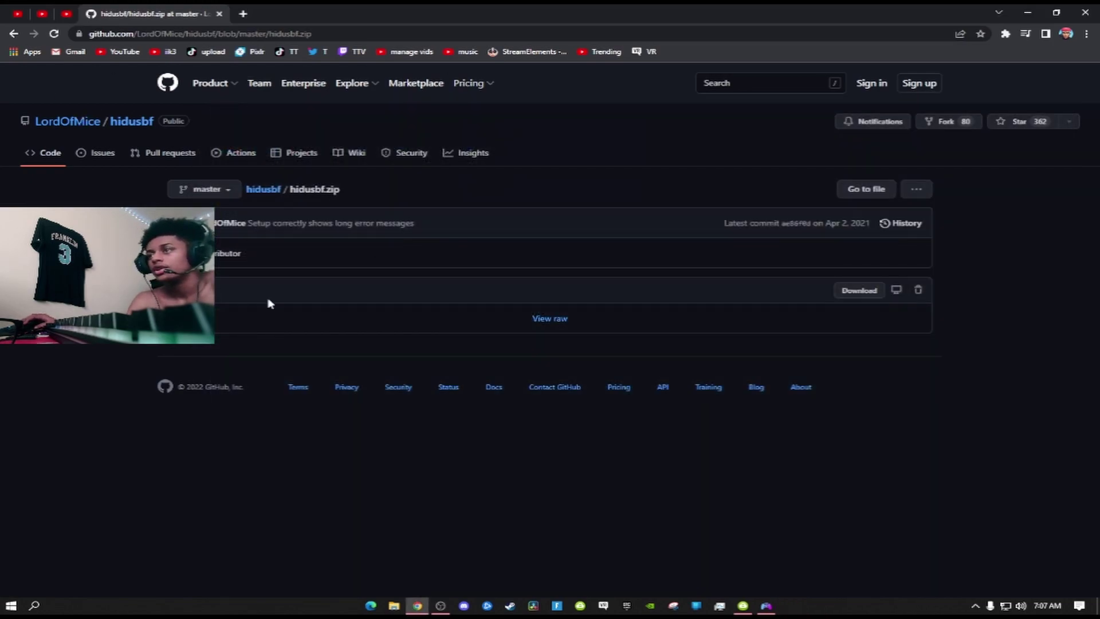
left_click(766, 606)
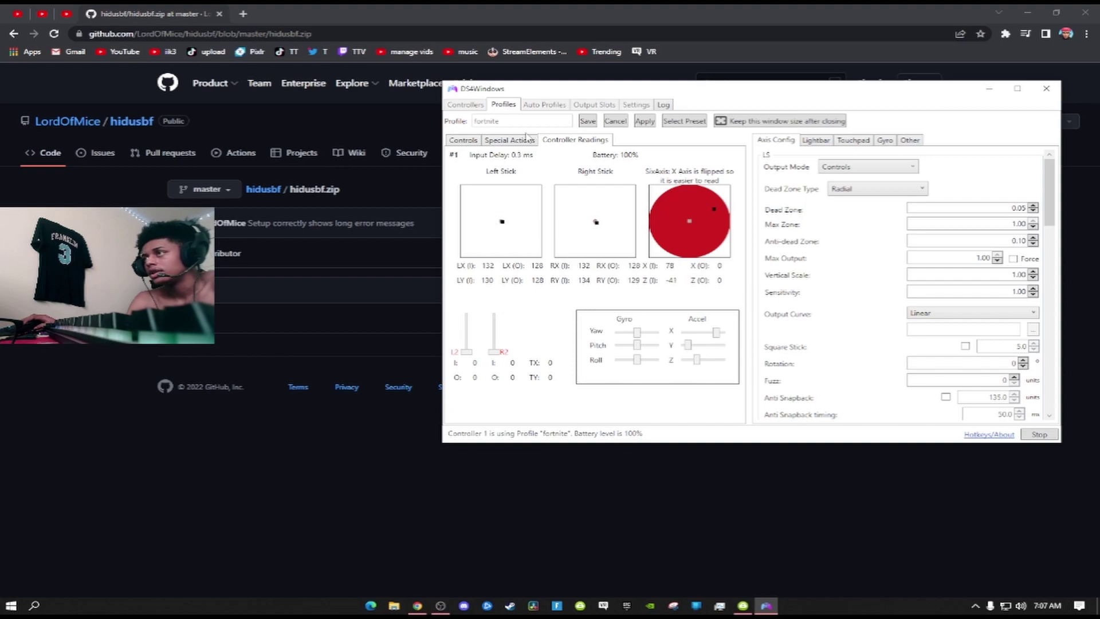
left_click(615, 122)
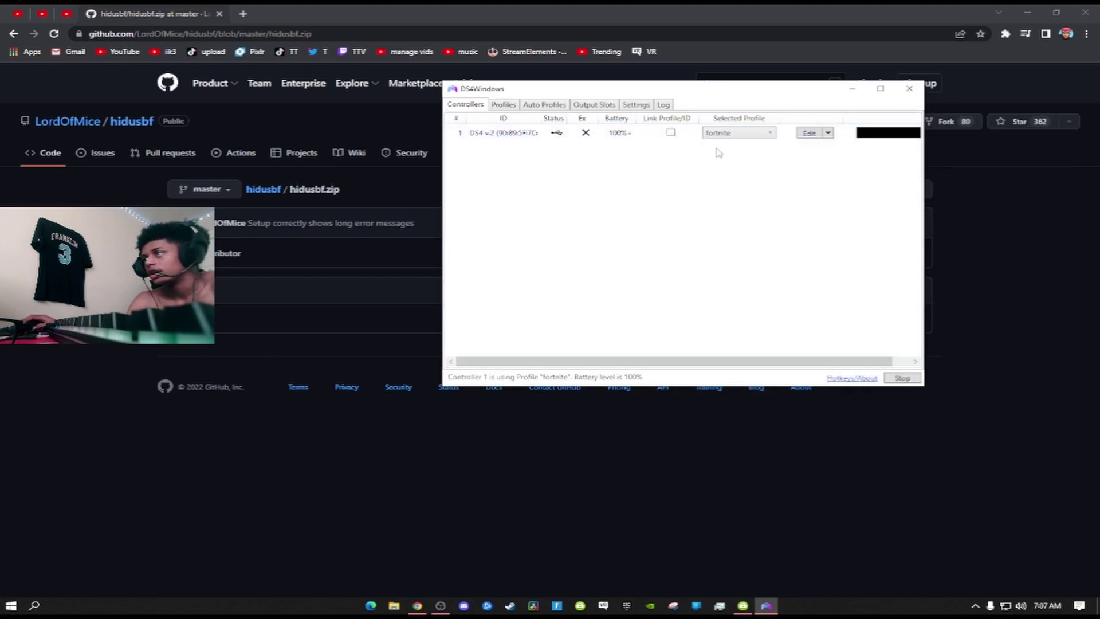
left_click(810, 133)
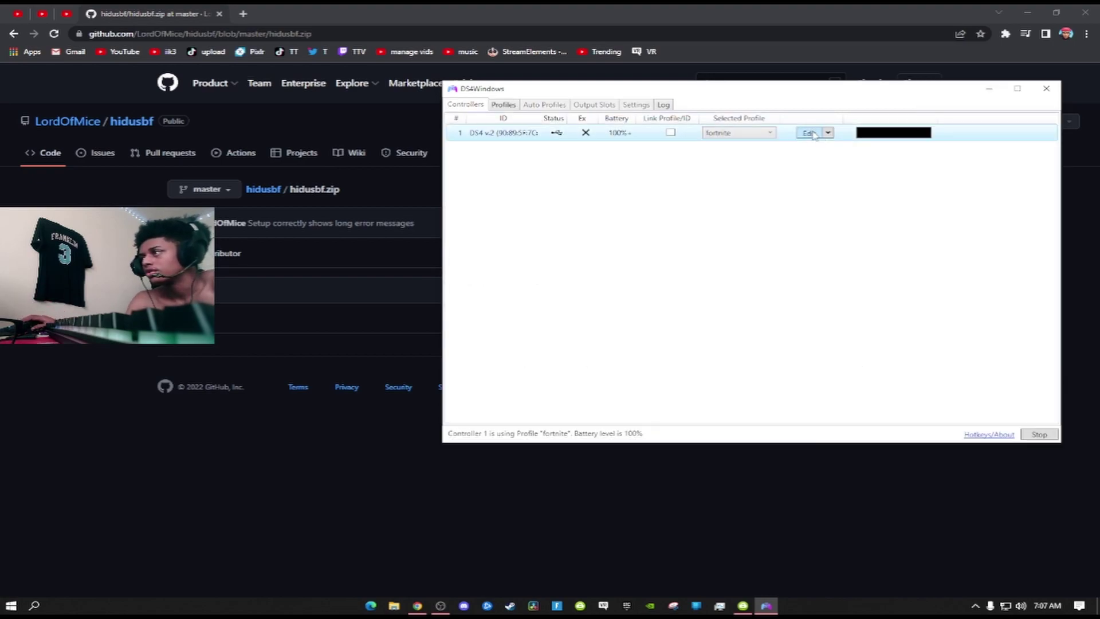
left_click(573, 141)
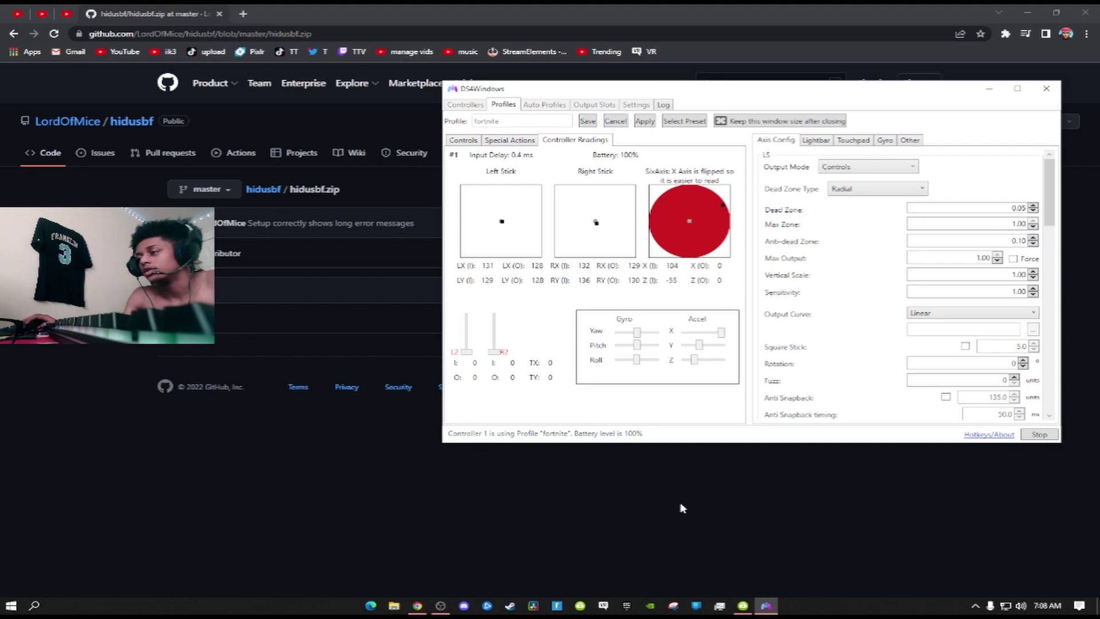
left_click(440, 605)
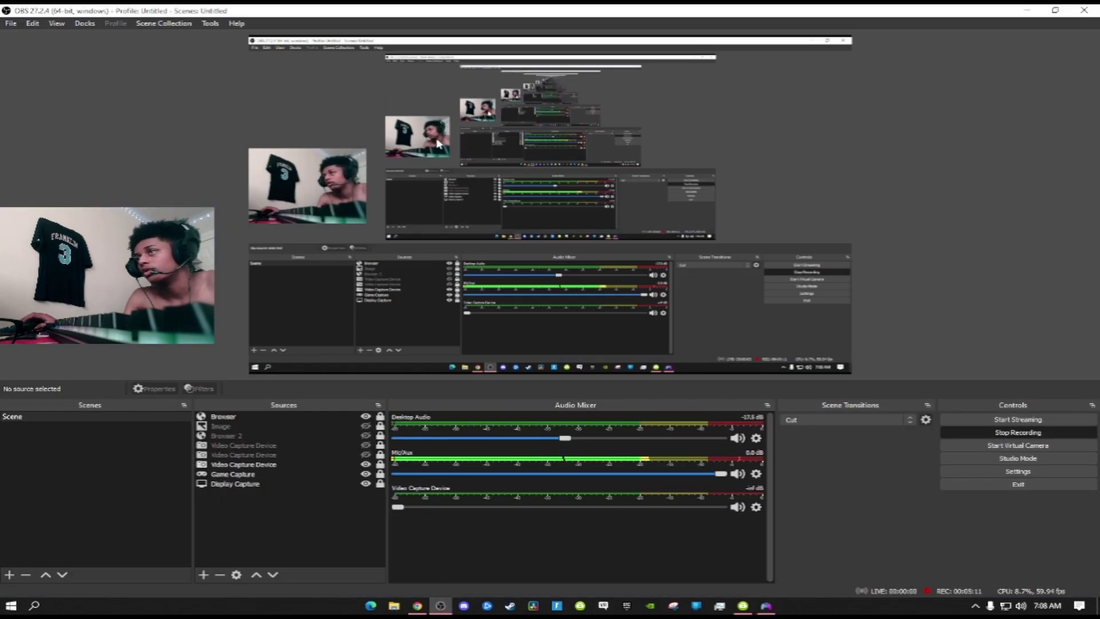